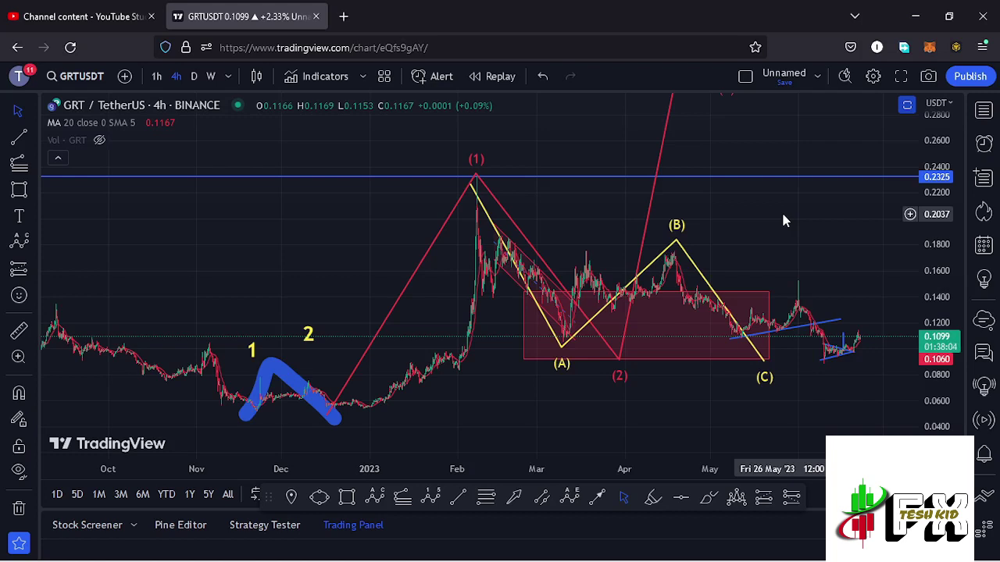
Raise the red Elliott wave's (1) peak and (2) low slightly by dragging their anchors.
{"action": "left_click", "coordinate": [334, 417]}
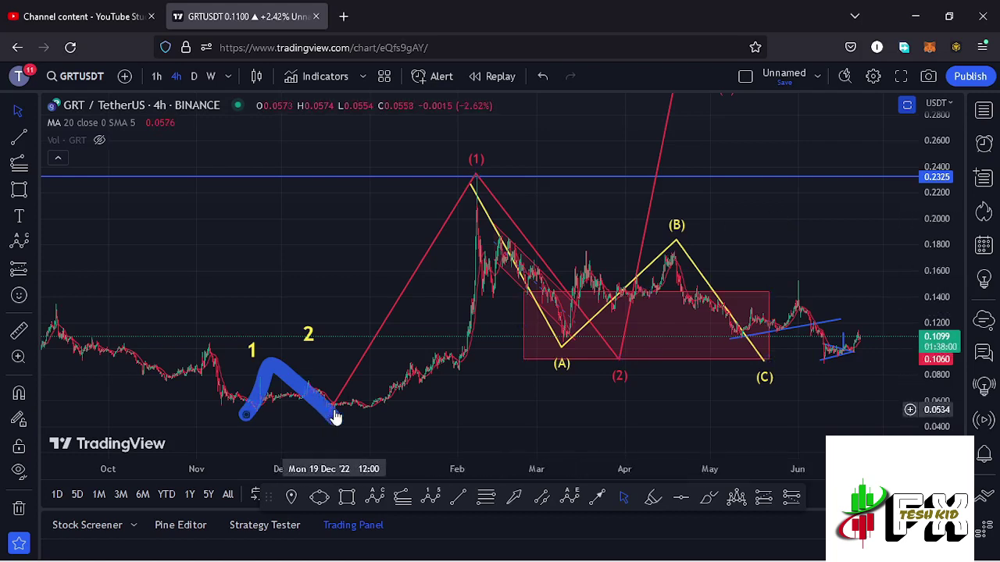
{"action": "left_click", "coordinate": [341, 396]}
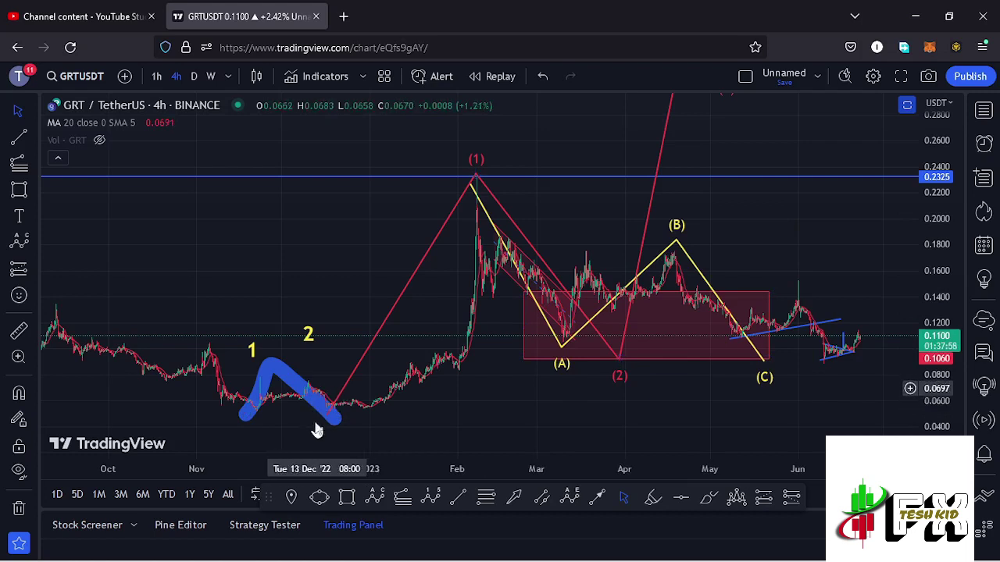
{"action": "left_click", "coordinate": [323, 413]}
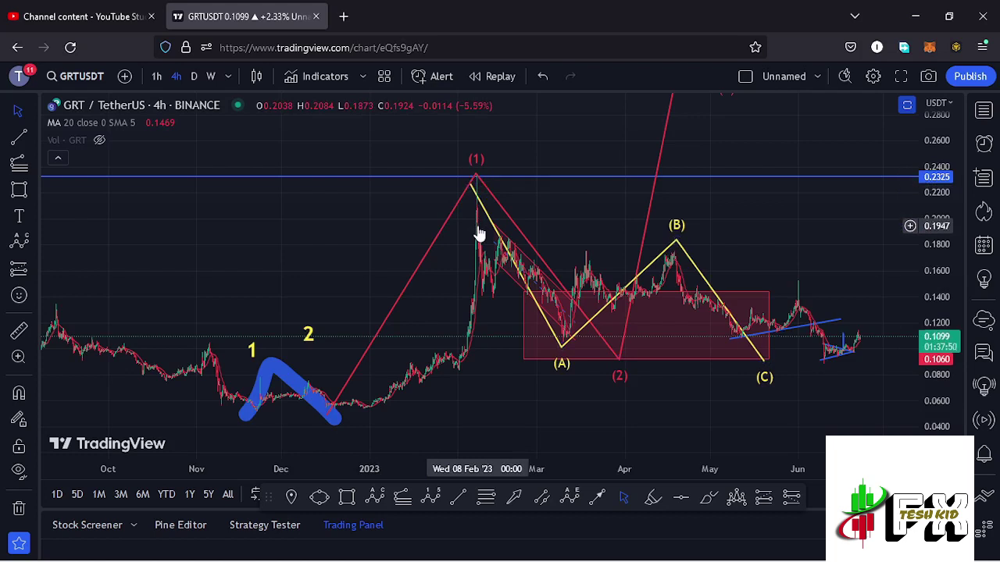
{"action": "left_click", "coordinate": [479, 186]}
{"action": "left_click_drag", "start_coordinate": [479, 186], "coordinate": [479, 173]}
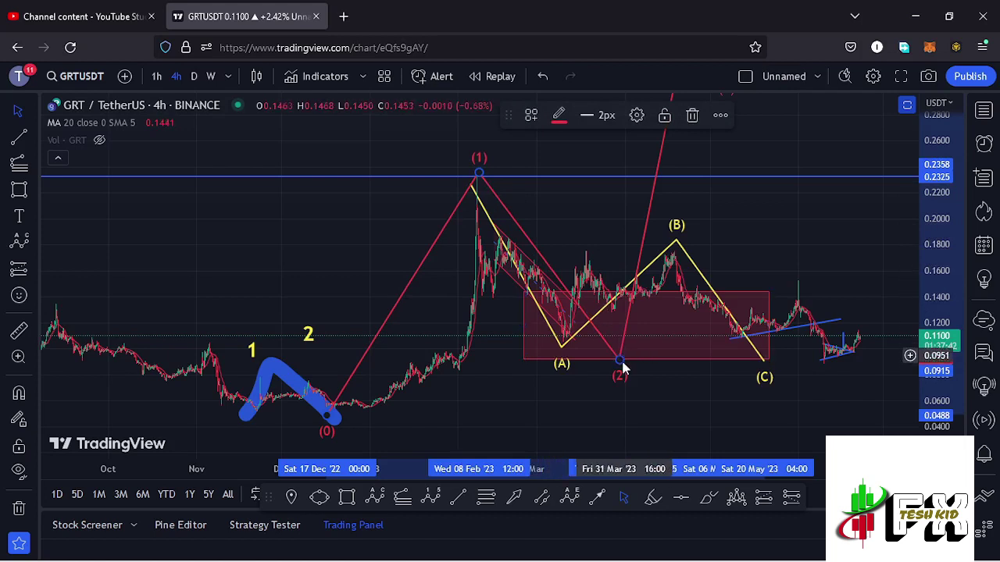
{"action": "left_click_drag", "start_coordinate": [621, 364], "coordinate": [620, 356]}
{"action": "left_click", "coordinate": [486, 495]}
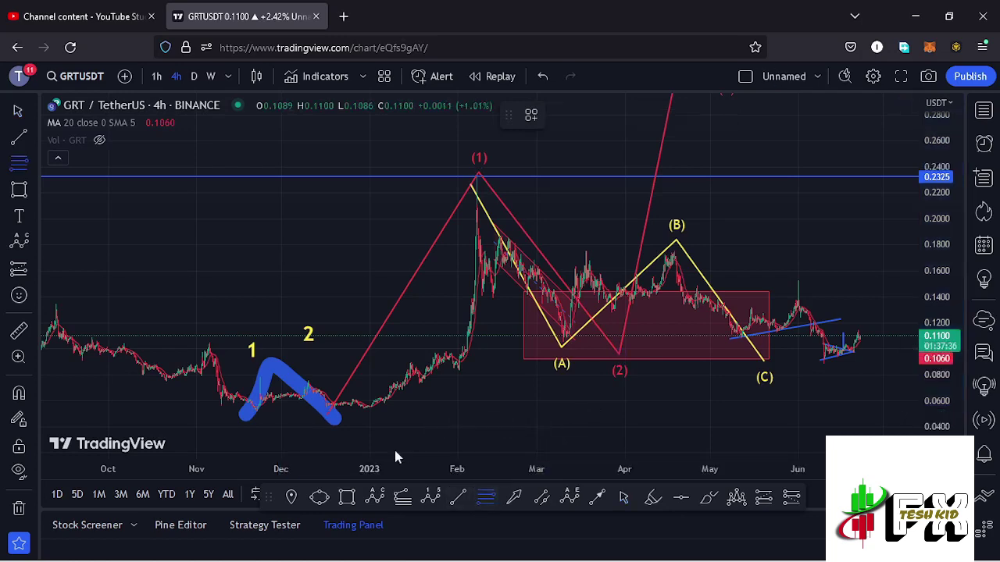
{"action": "left_click", "coordinate": [336, 408]}
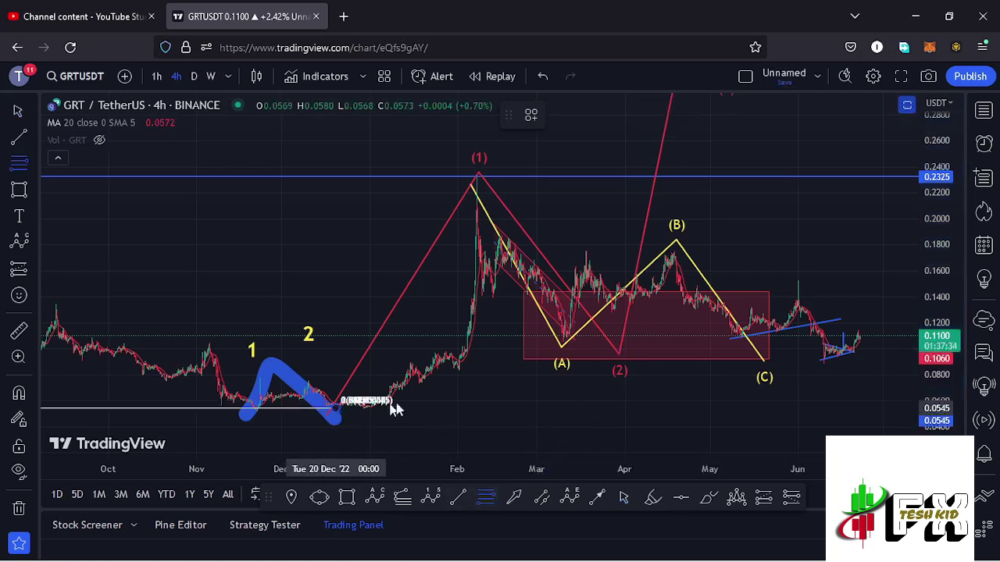
{"action": "left_click", "coordinate": [834, 181]}
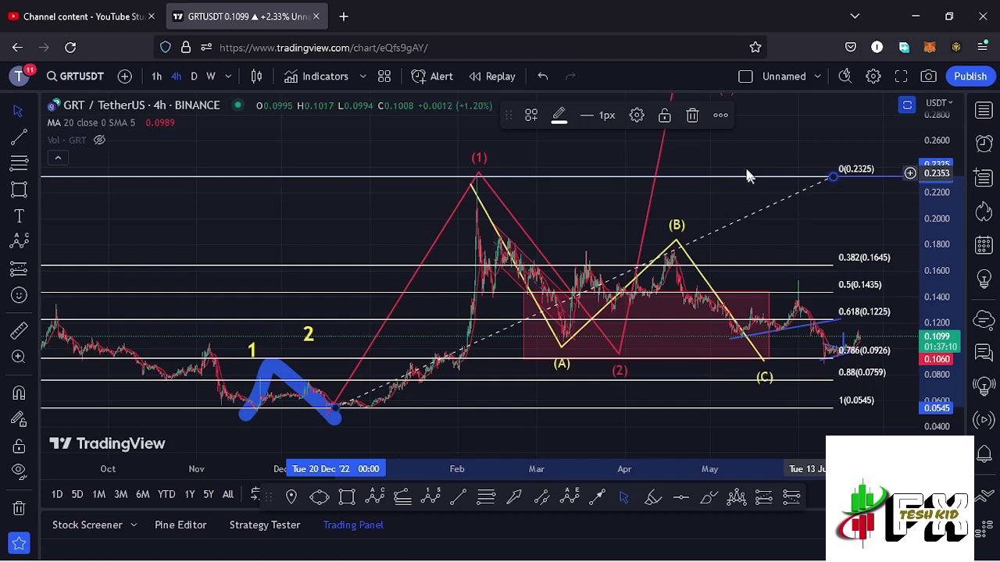
{"action": "left_click", "coordinate": [693, 116]}
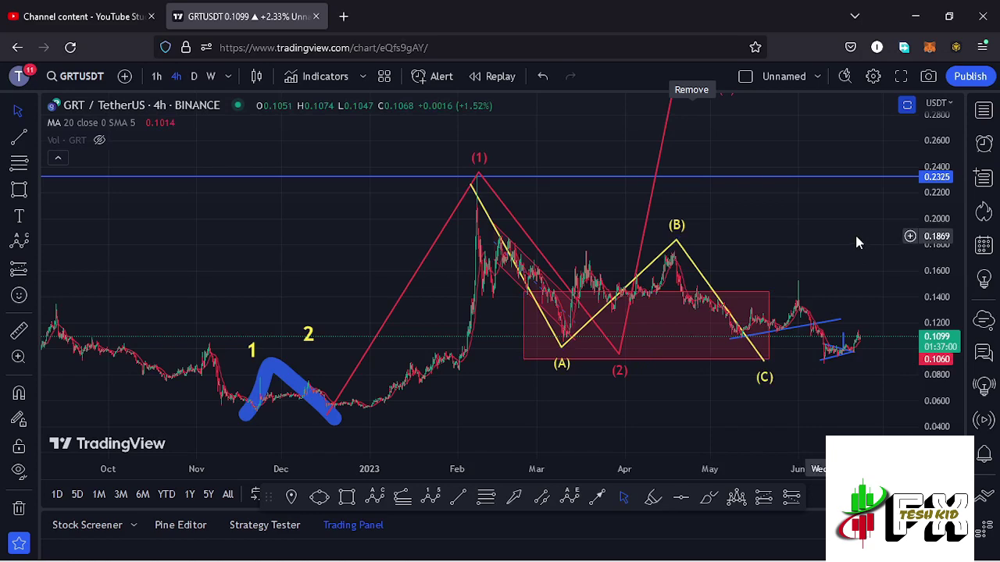
Lower the red wave's (2) point to 0.0900 and compress the price scale to reveal waves (3) and (4).
{"action": "left_click_drag", "start_coordinate": [828, 246], "coordinate": [750, 260]}
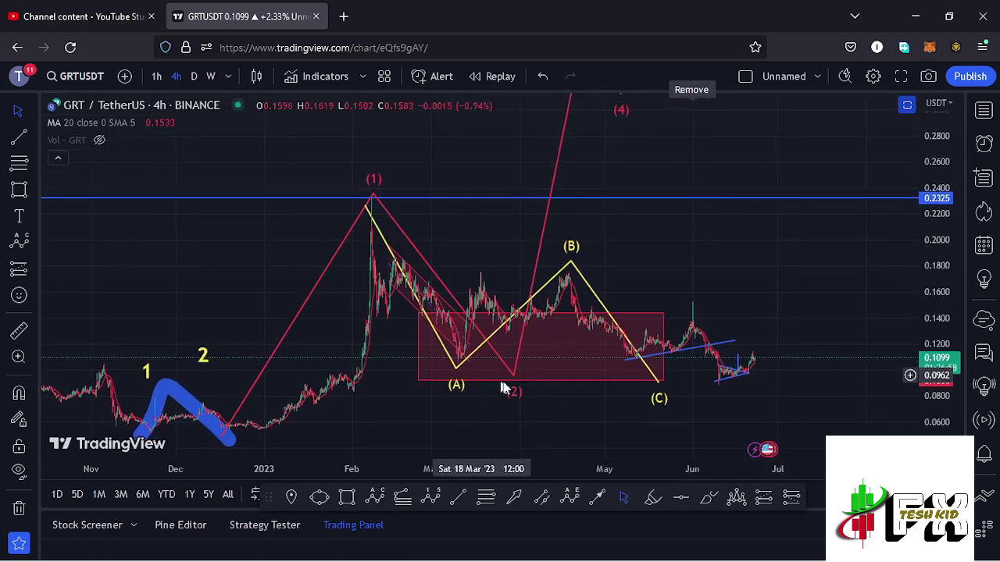
{"action": "left_click_drag", "start_coordinate": [514, 380], "coordinate": [514, 391]}
{"action": "left_click_drag", "start_coordinate": [952, 217], "coordinate": [945, 281]}
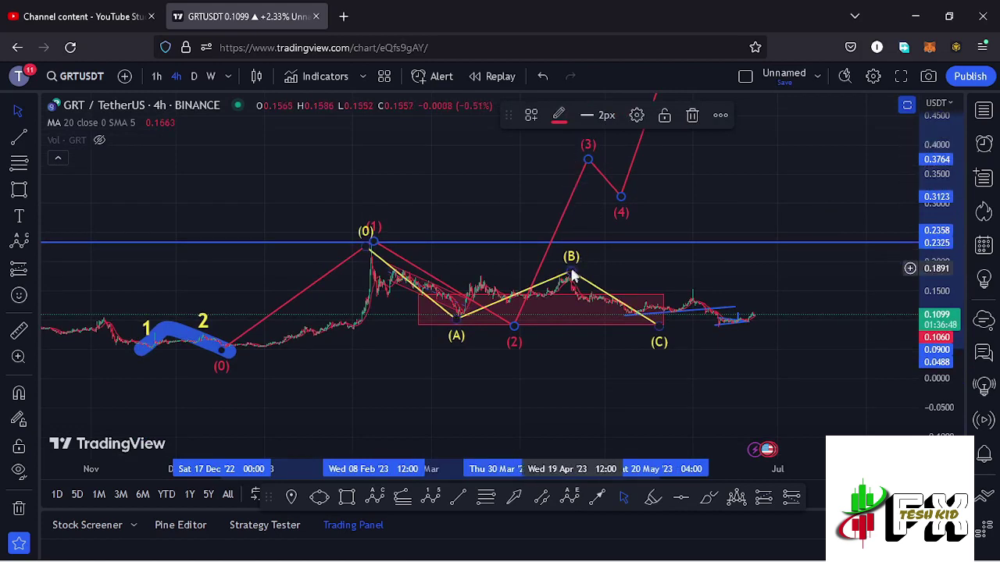
Draw a Trend-Based Fib Extension from the December low through the (1) peak to the late-May low.
{"action": "left_click", "coordinate": [402, 498]}
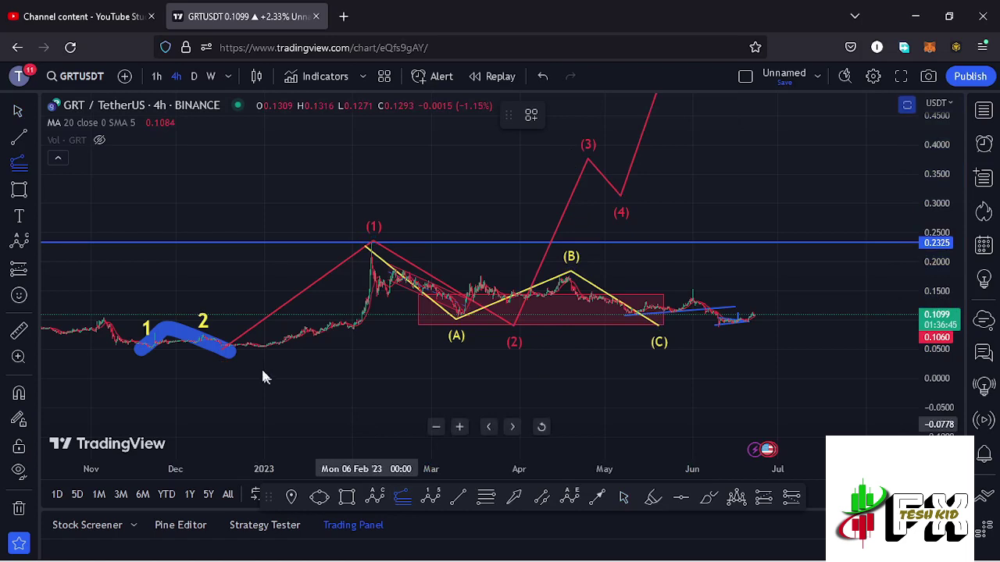
{"action": "left_click", "coordinate": [224, 348]}
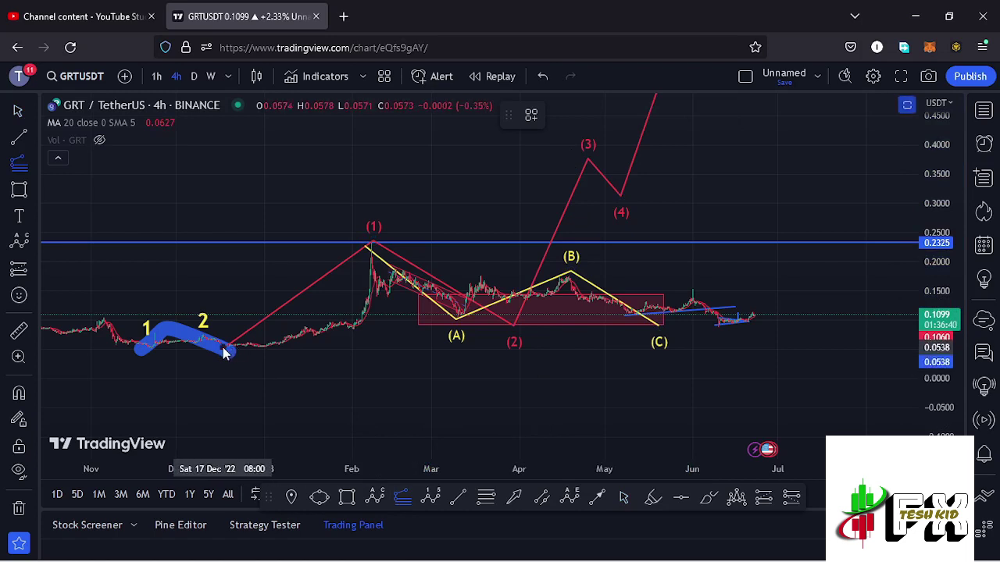
{"action": "left_click", "coordinate": [371, 246]}
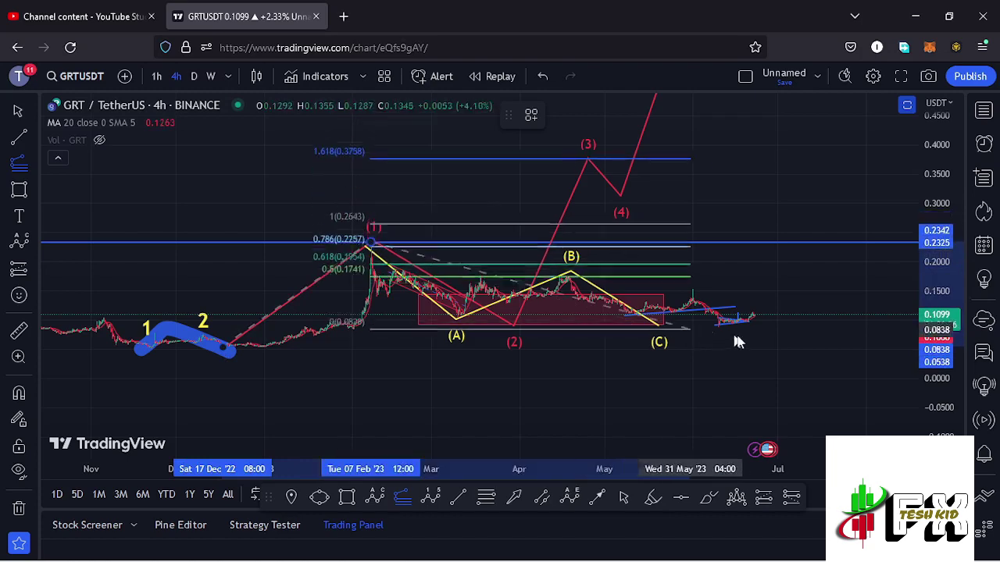
{"action": "left_click", "coordinate": [797, 325]}
{"action": "left_click_drag", "start_coordinate": [836, 282], "coordinate": [843, 311]}
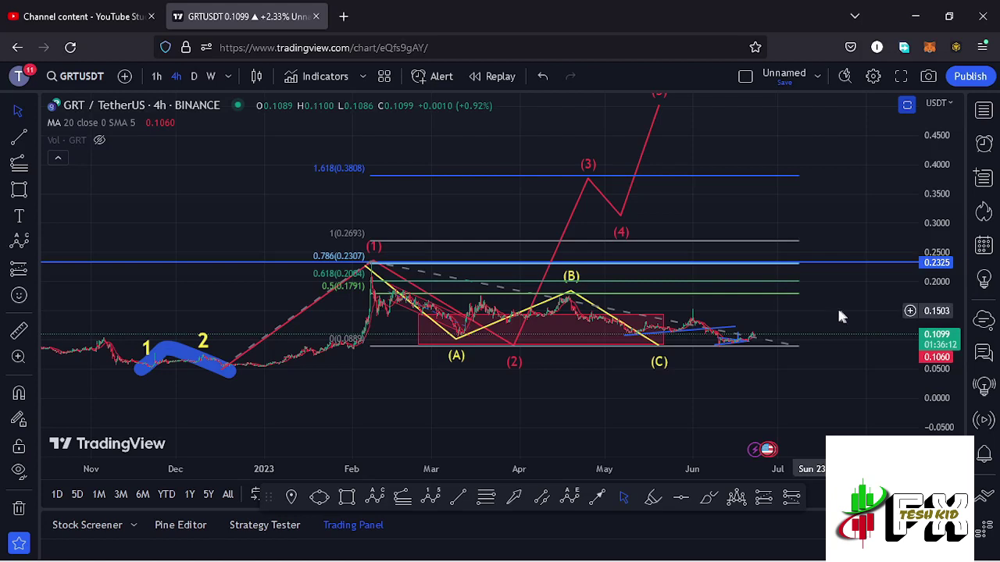
Delete the Fibonacci extension drawing and shift the chart to make room on the right.
{"action": "left_click", "coordinate": [798, 348]}
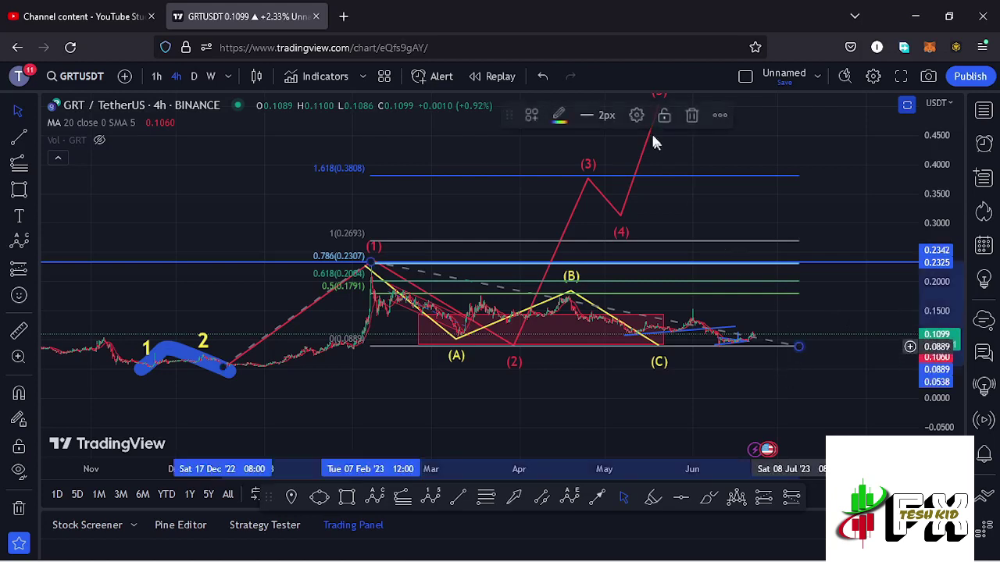
{"action": "left_click", "coordinate": [691, 116]}
{"action": "left_click_drag", "start_coordinate": [688, 305], "coordinate": [626, 285]}
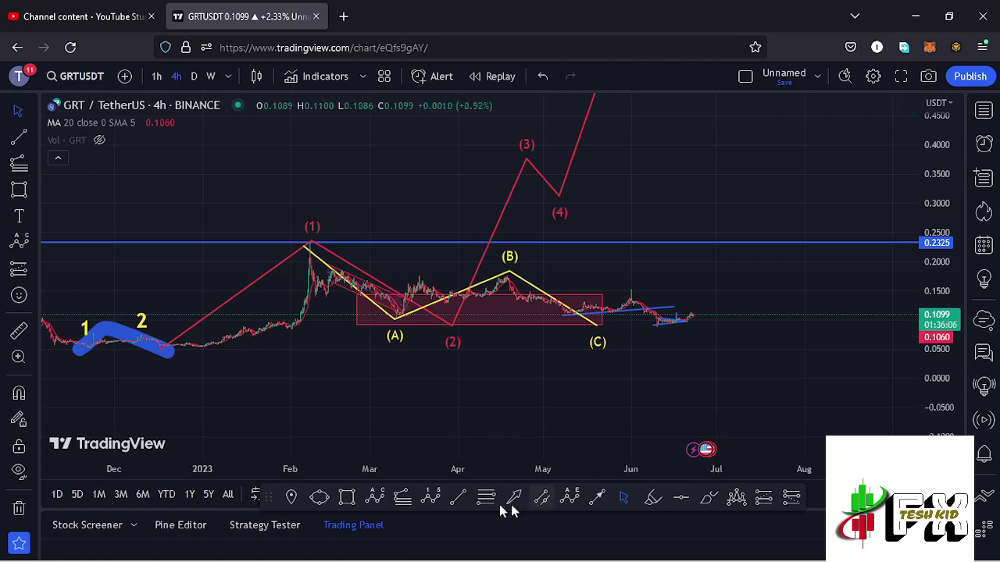
Draw a projected 0–5 impulse wave from the recent low, ending near 0.2325.
{"action": "left_click", "coordinate": [677, 333]}
{"action": "left_click", "coordinate": [685, 301]}
{"action": "left_click", "coordinate": [695, 314]}
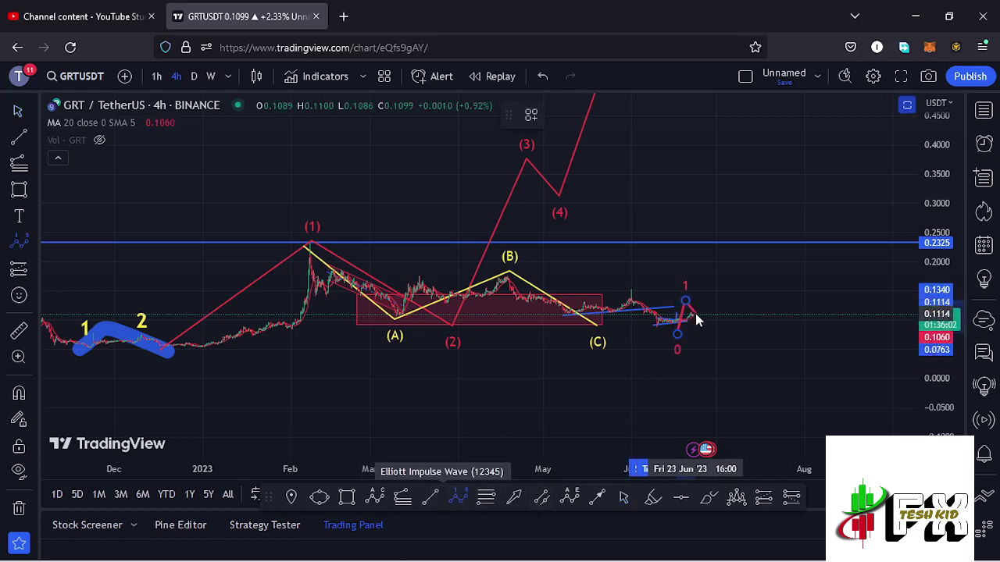
{"action": "left_click", "coordinate": [710, 275]}
{"action": "left_click", "coordinate": [718, 283]}
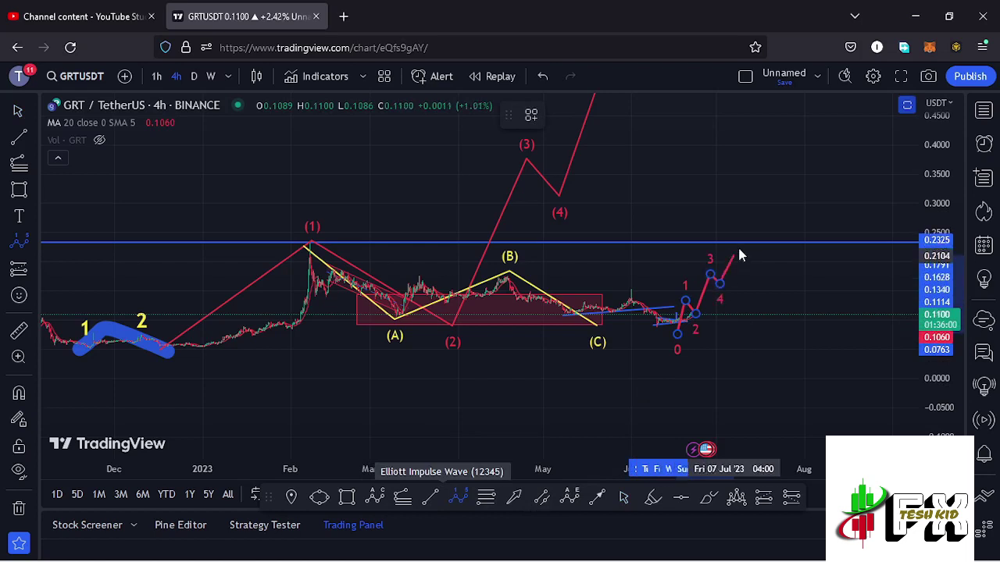
{"action": "left_click", "coordinate": [739, 248]}
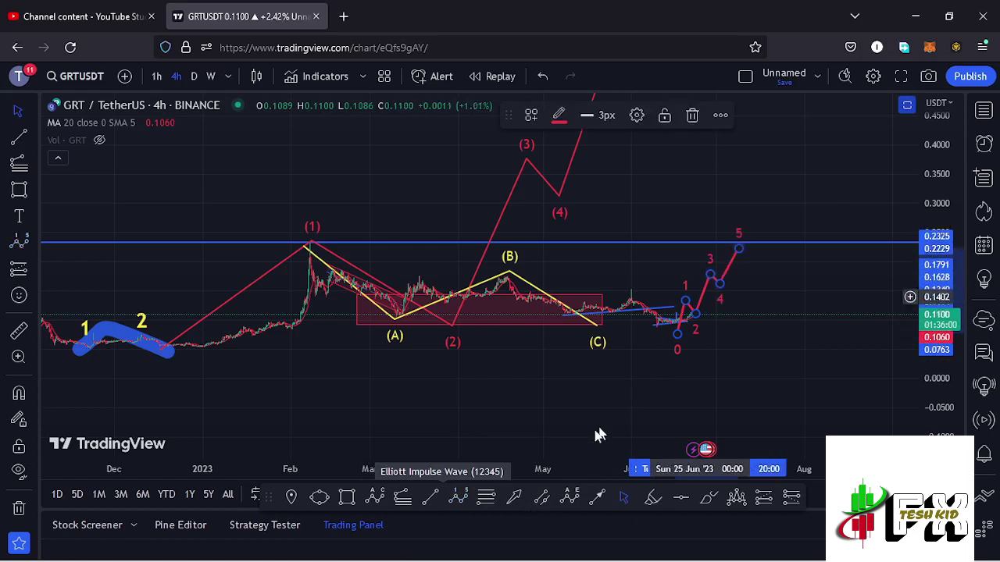
Draw an (A)(B)(C) Elliott correction starting from the projected wave's point 5.
{"action": "left_click", "coordinate": [381, 501]}
{"action": "left_click", "coordinate": [738, 249]}
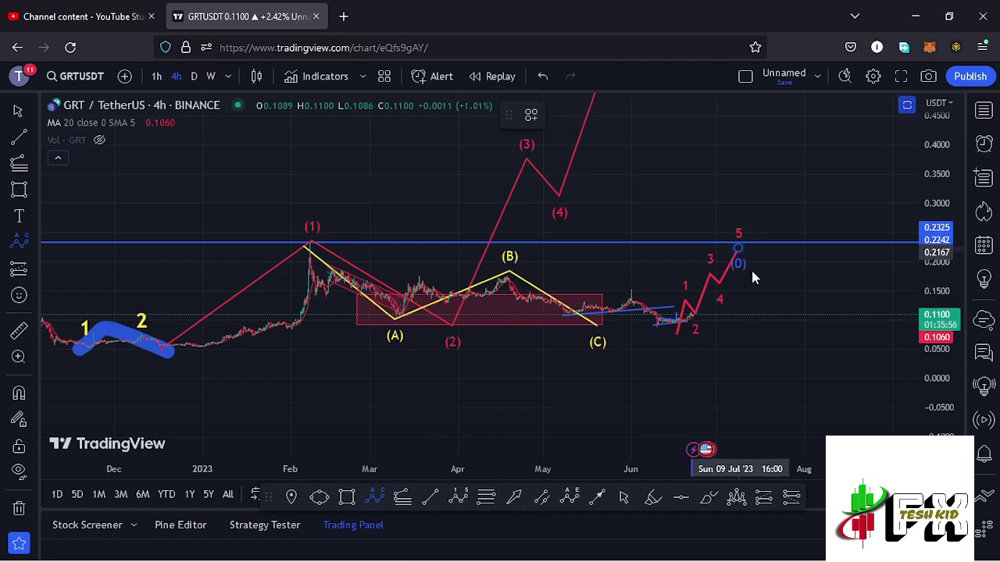
{"action": "left_click", "coordinate": [752, 277]}
{"action": "left_click", "coordinate": [771, 258]}
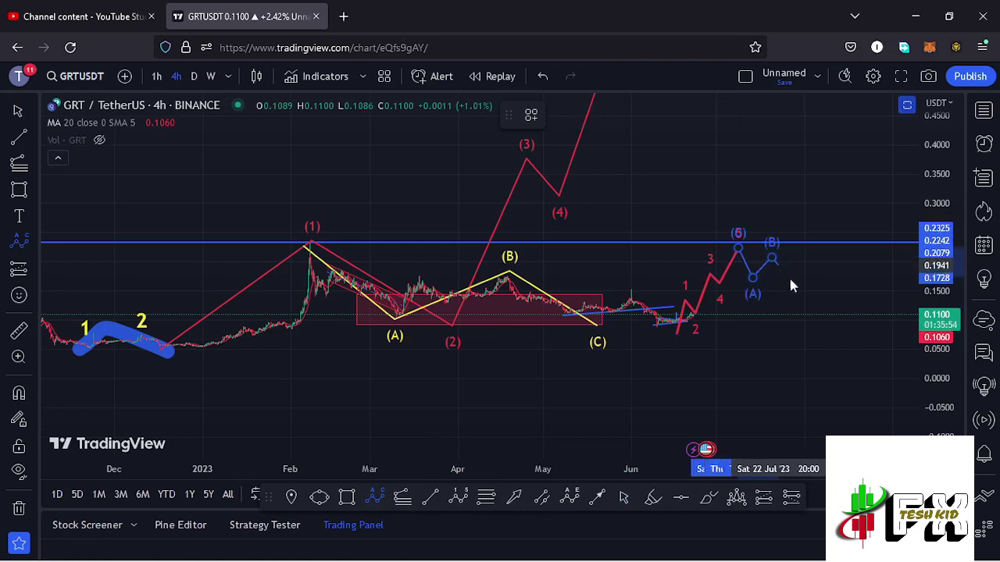
{"action": "left_click", "coordinate": [792, 294]}
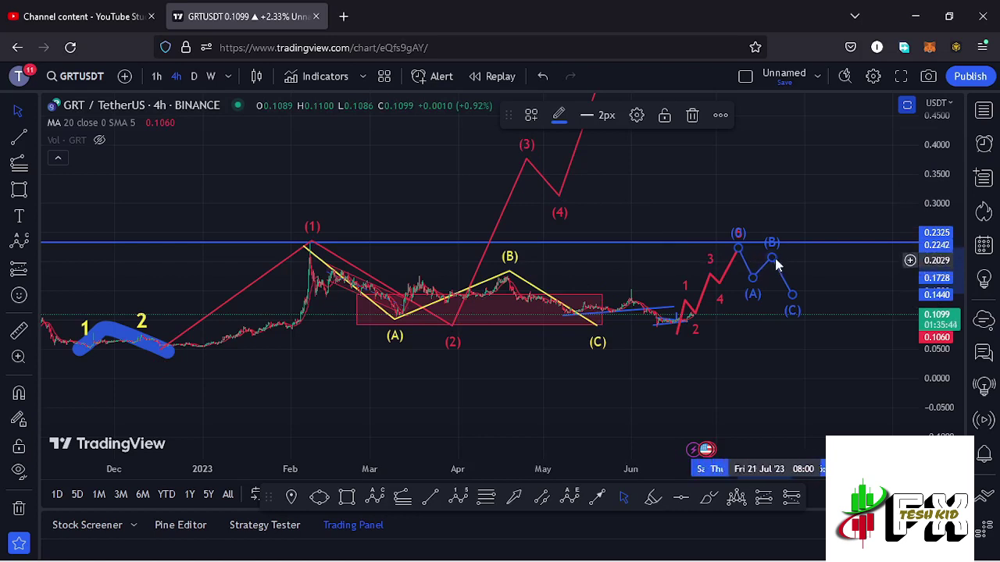
Delete the blue (A)(B)(C) wave and pink 1–5 projection, then switch to the 1-hour timeframe.
{"action": "left_click", "coordinate": [692, 115]}
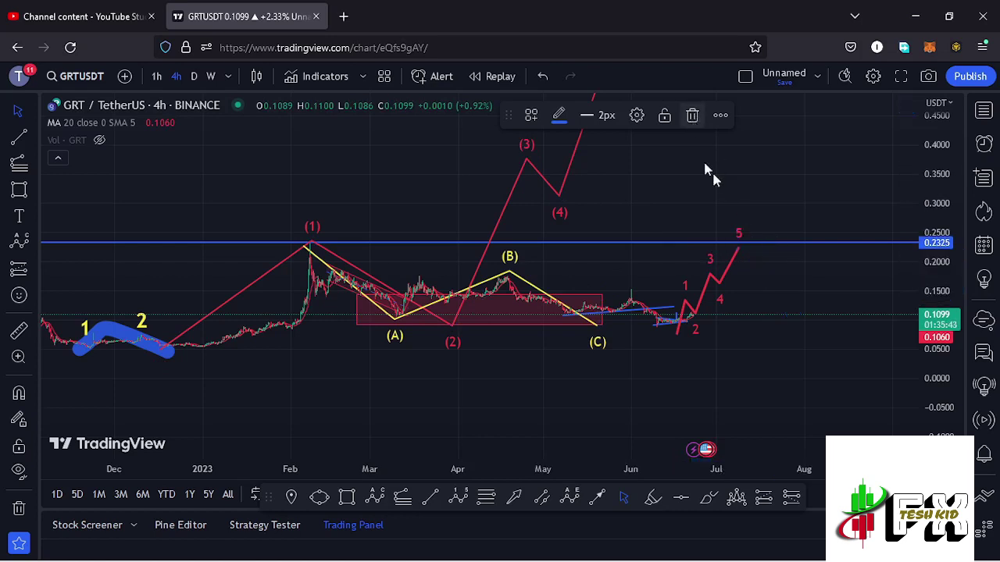
{"action": "left_click", "coordinate": [714, 277]}
{"action": "left_click", "coordinate": [693, 116]}
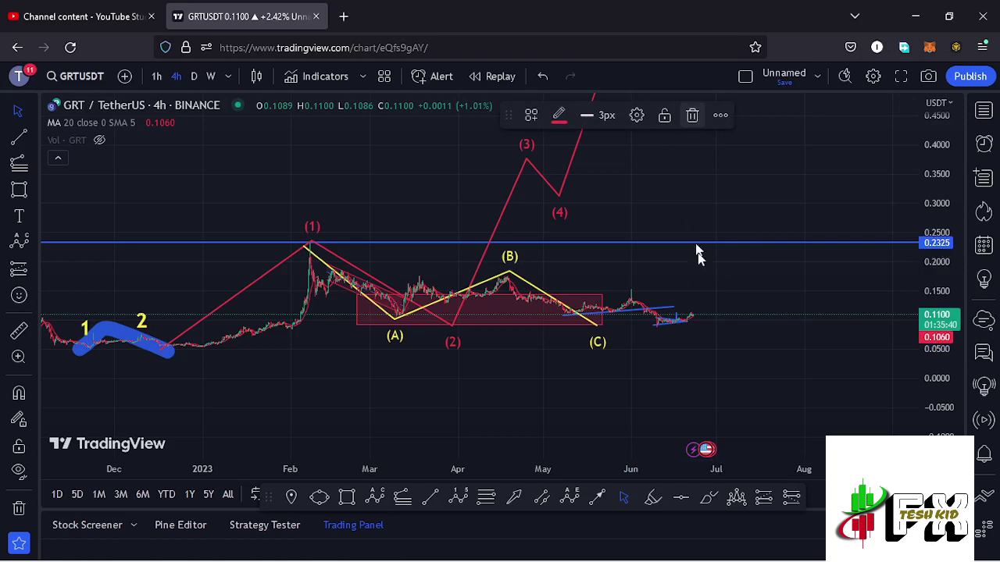
{"action": "left_click", "coordinate": [156, 76]}
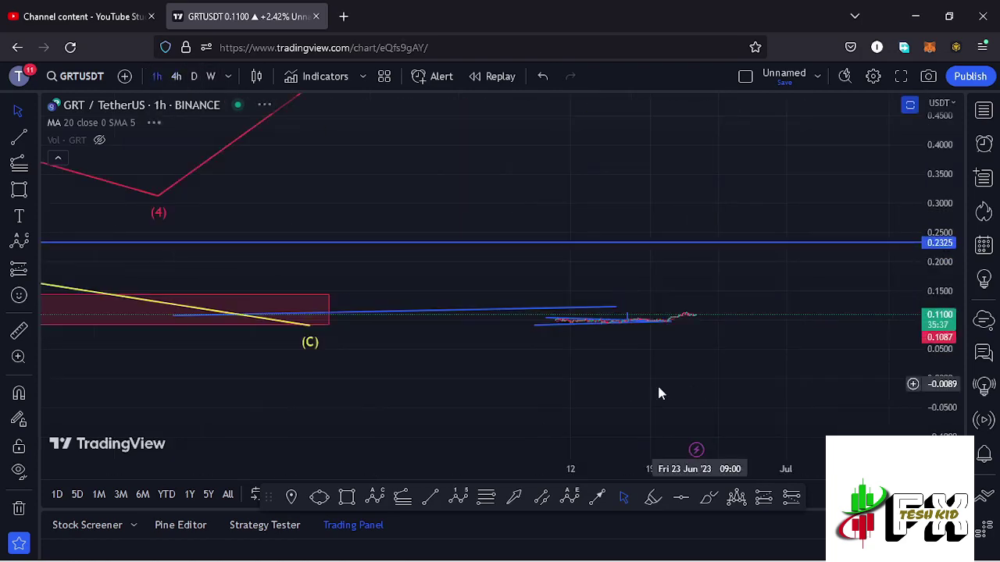
Bring the latest 1-hour candles to the chart centre and stretch the price scale.
{"action": "left_click_drag", "start_coordinate": [687, 300], "coordinate": [711, 266]}
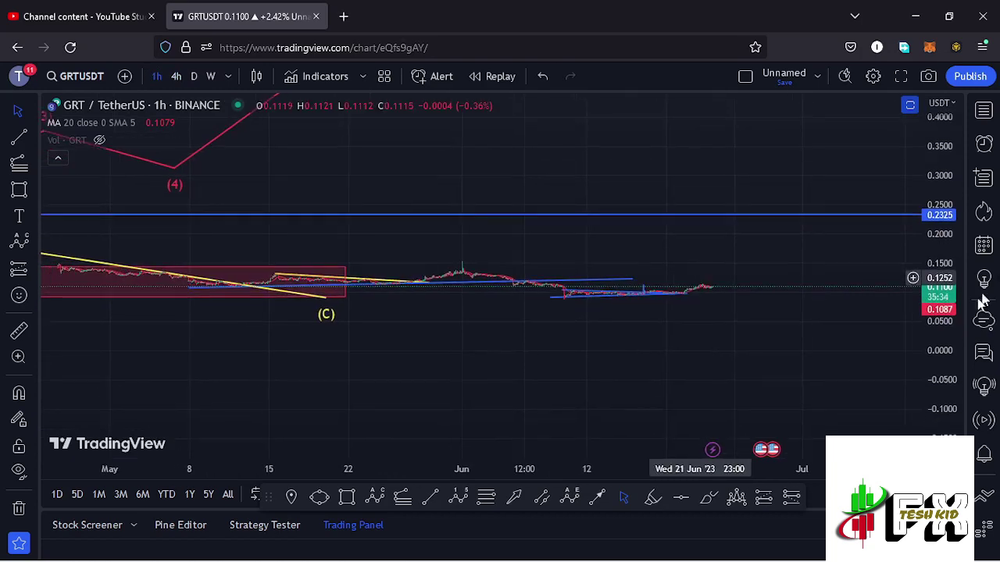
{"action": "left_click_drag", "start_coordinate": [945, 306], "coordinate": [824, 342]}
{"action": "scroll", "coordinate": [774, 346], "scroll_direction": "up", "scroll_amount": 5}
{"action": "left_click_drag", "start_coordinate": [668, 359], "coordinate": [818, 272]}
{"action": "left_click_drag", "start_coordinate": [952, 285], "coordinate": [952, 258]}
{"action": "scroll", "coordinate": [713, 366], "scroll_direction": "up", "scroll_amount": 1}
{"action": "scroll", "coordinate": [713, 365], "scroll_direction": "up", "scroll_amount": 2}
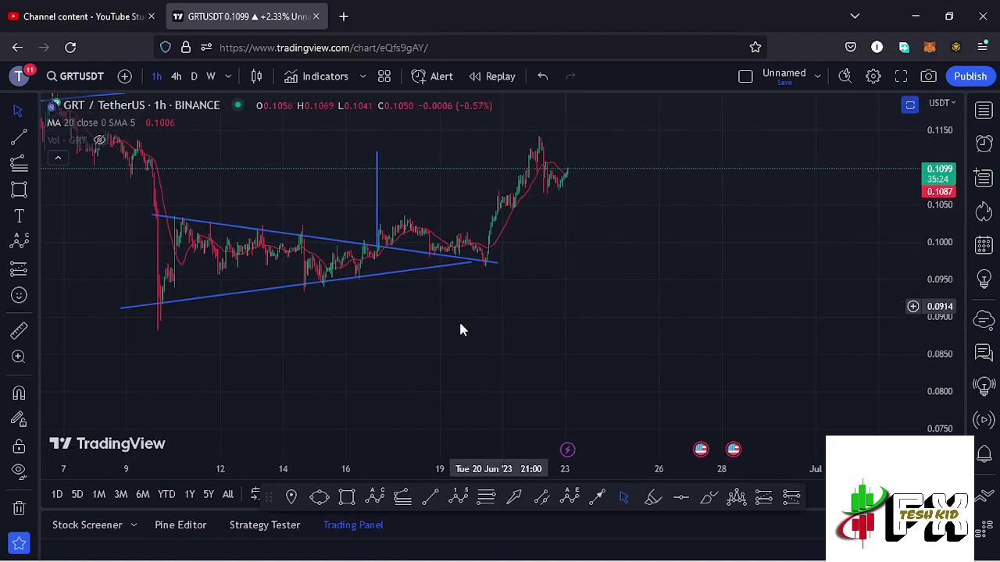
Centre the triangle pattern and zoom in closely on the 17 June breakout.
{"action": "left_click_drag", "start_coordinate": [609, 333], "coordinate": [758, 341]}
{"action": "scroll", "coordinate": [727, 373], "scroll_direction": "up", "scroll_amount": 1}
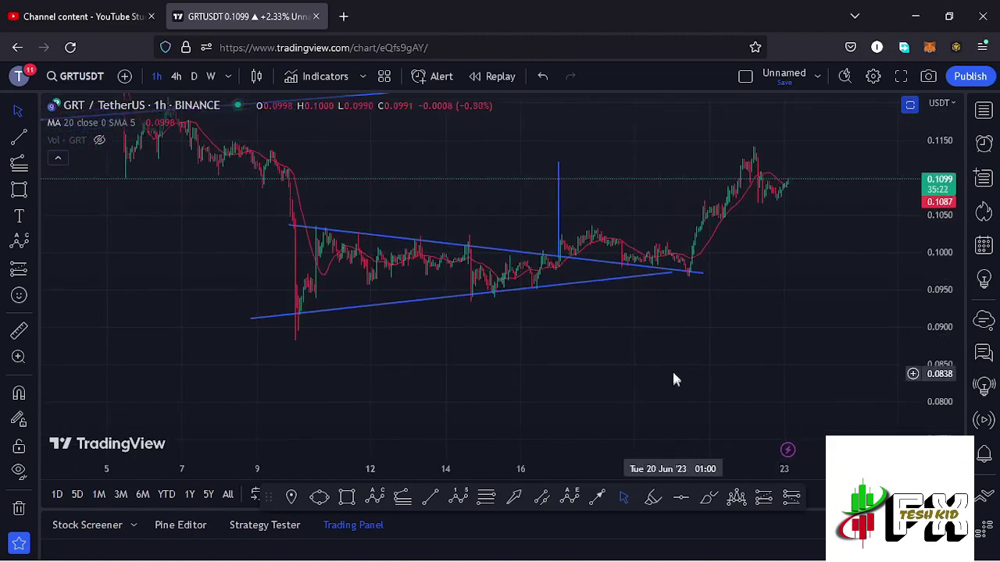
{"action": "scroll", "coordinate": [631, 371], "scroll_direction": "up", "scroll_amount": 1}
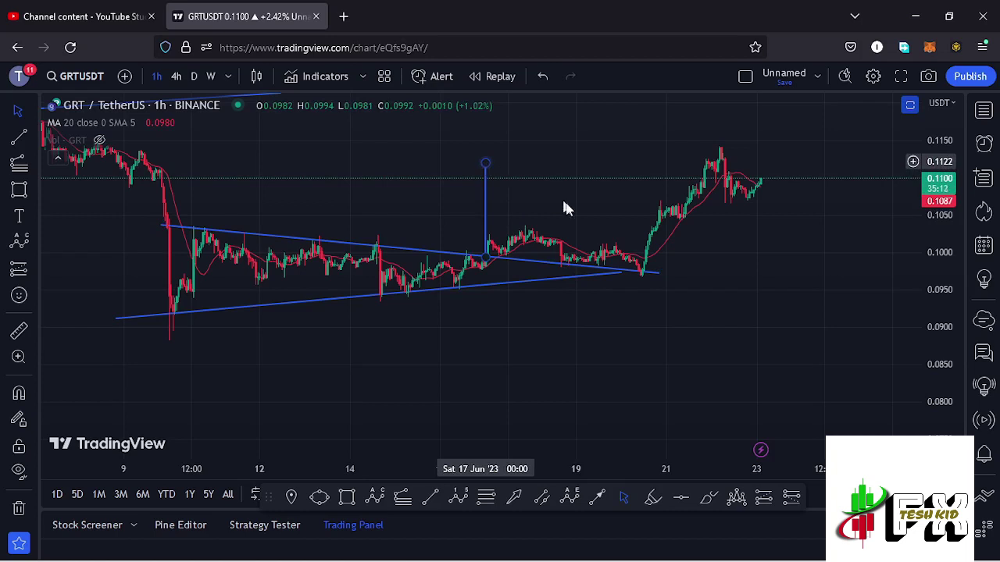
{"action": "scroll", "coordinate": [603, 246], "scroll_direction": "up", "scroll_amount": 2}
{"action": "scroll", "coordinate": [604, 248], "scroll_direction": "up", "scroll_amount": 1}
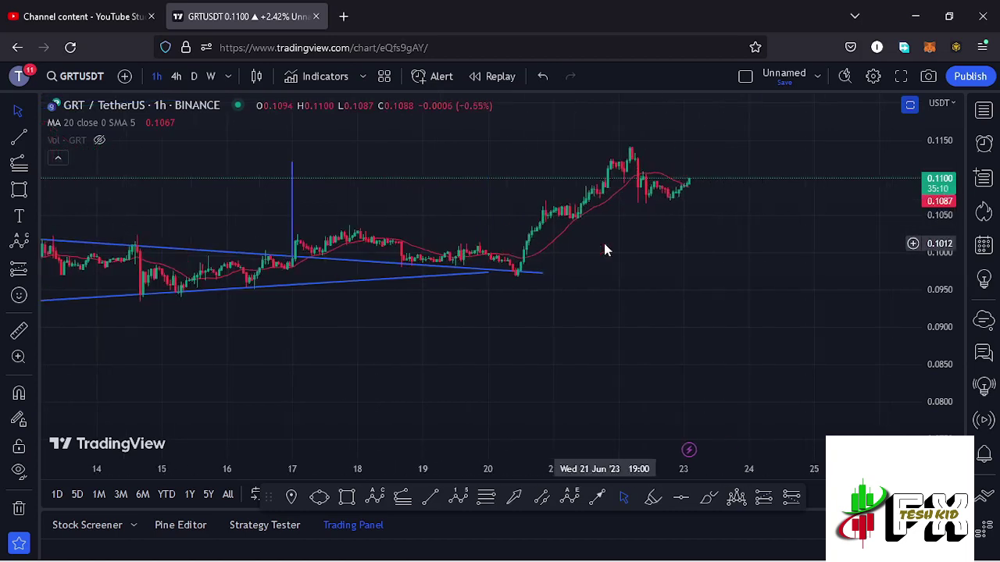
{"action": "scroll", "coordinate": [625, 258], "scroll_direction": "up", "scroll_amount": 2}
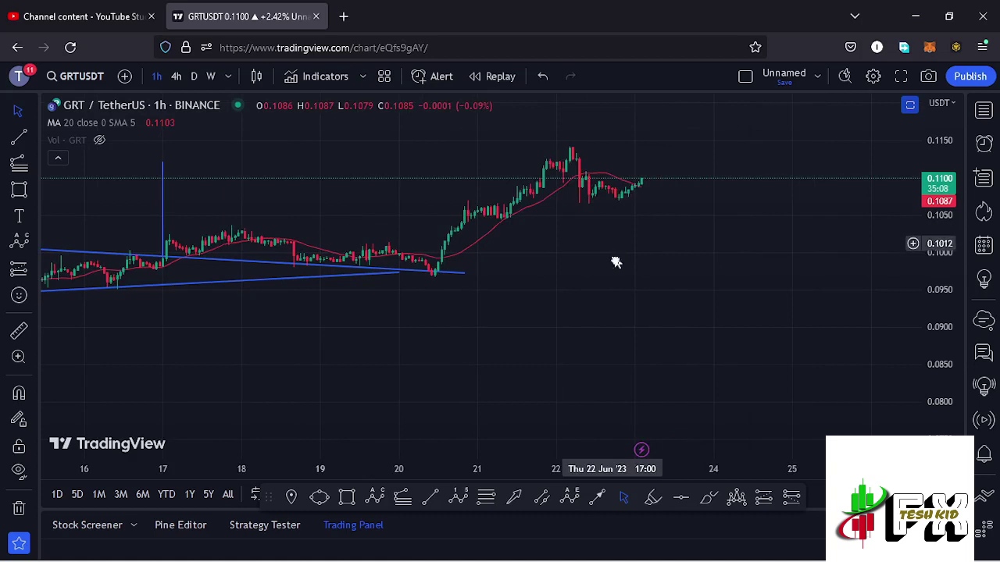
{"action": "left_click_drag", "start_coordinate": [614, 261], "coordinate": [620, 299]}
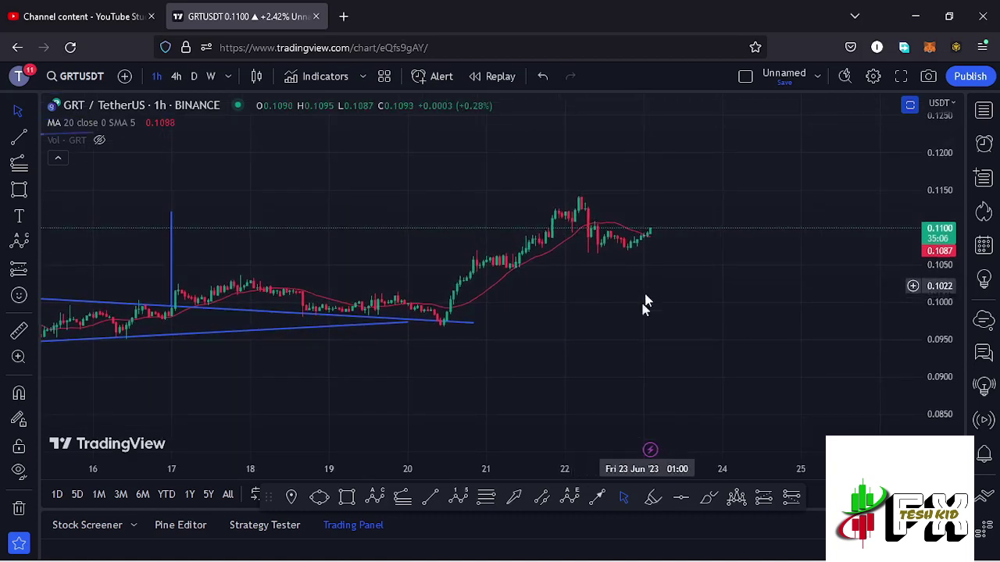
{"action": "left_click", "coordinate": [708, 498]}
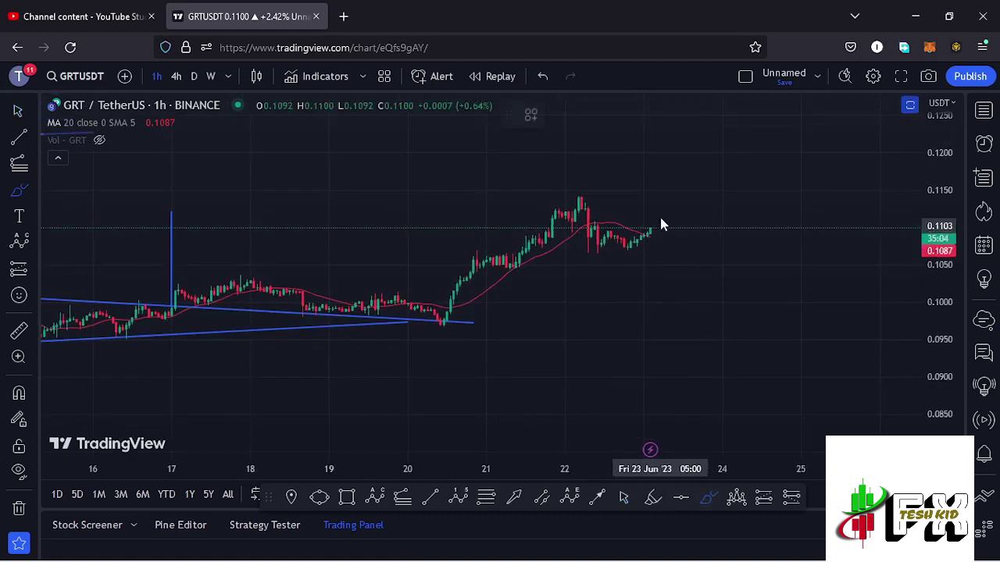
Brush a red horizontal line at the recent high near 0.1140 and an upward stroke toward 0.1250.
{"action": "mouse_move", "coordinate": [655, 214]}
{"action": "left_mouse_down"}
{"action": "mouse_move", "coordinate": [643, 256]}
{"action": "mouse_move", "coordinate": [678, 221]}
{"action": "mouse_move", "coordinate": [656, 214]}
{"action": "mouse_move", "coordinate": [657, 177]}
{"action": "left_mouse_up"}
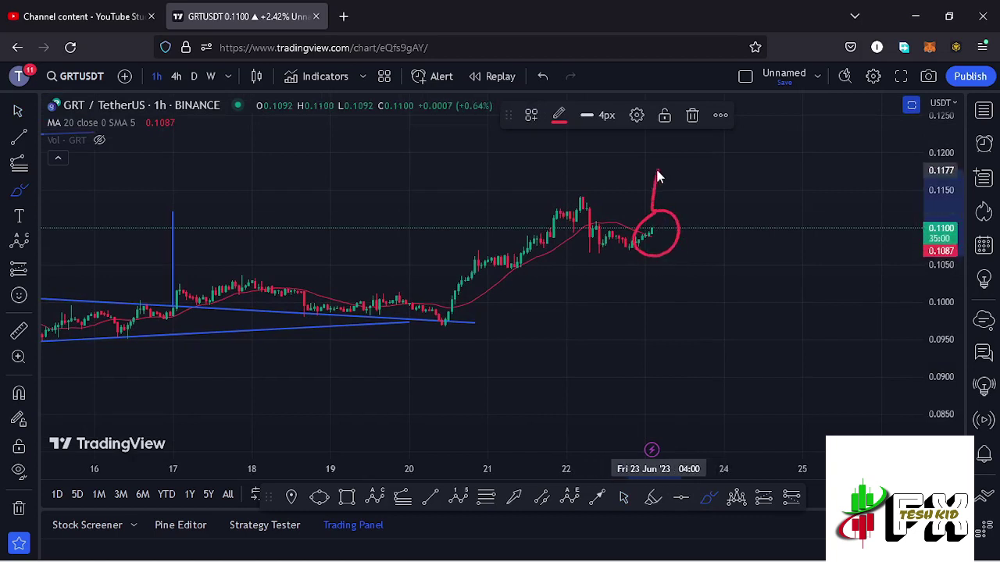
{"action": "left_click", "coordinate": [693, 117]}
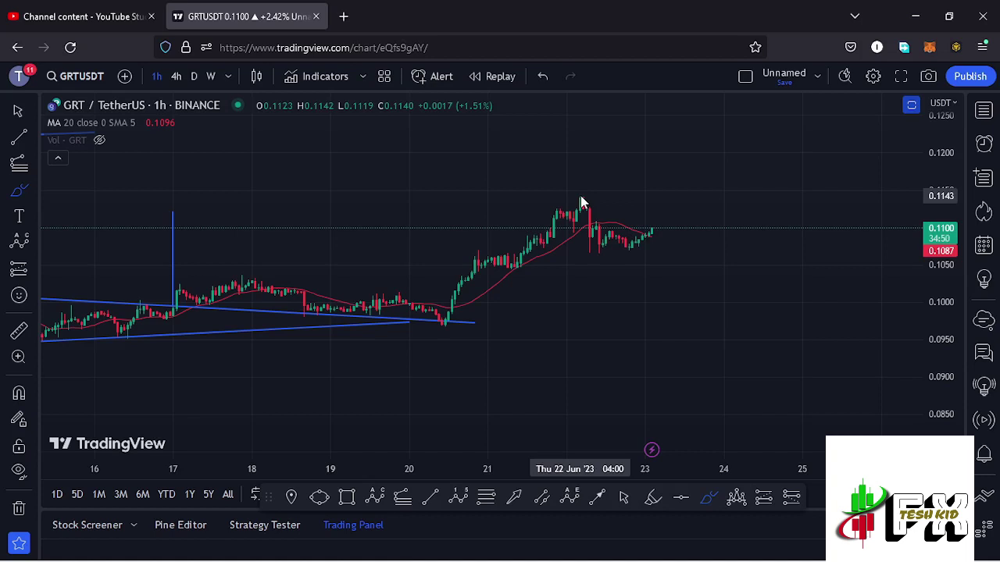
{"action": "left_click_drag", "start_coordinate": [583, 195], "coordinate": [692, 196]}
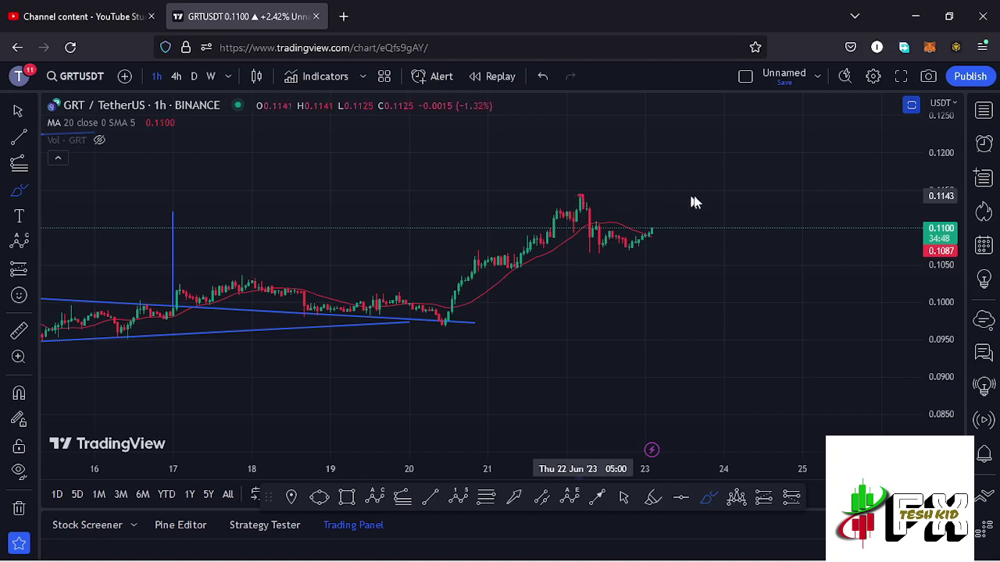
{"action": "mouse_move", "coordinate": [647, 233]}
{"action": "left_mouse_down"}
{"action": "mouse_move", "coordinate": [659, 167]}
{"action": "mouse_move", "coordinate": [679, 192]}
{"action": "mouse_move", "coordinate": [757, 115]}
{"action": "left_mouse_up"}
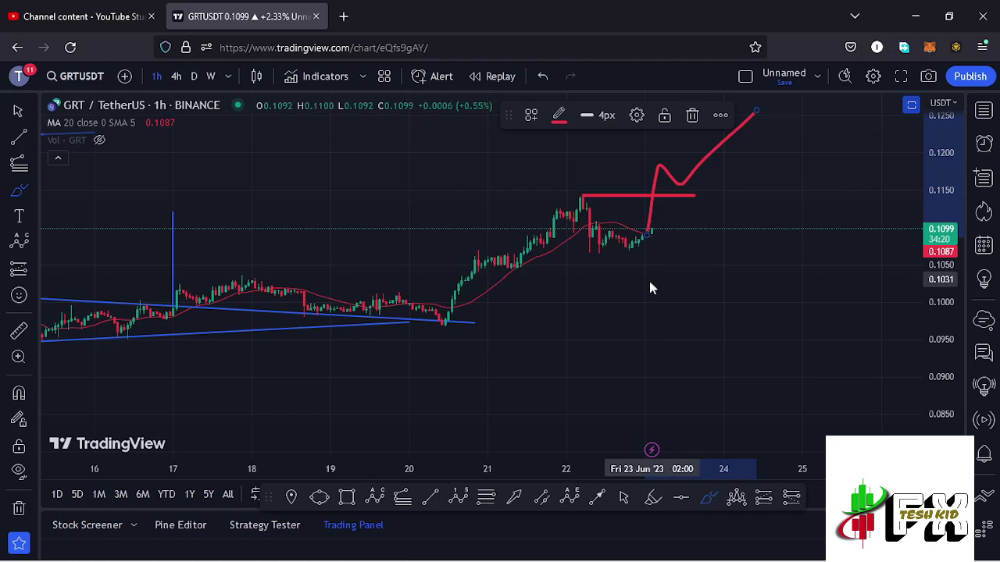
{"action": "scroll", "coordinate": [646, 337], "scroll_direction": "down", "scroll_amount": 4}
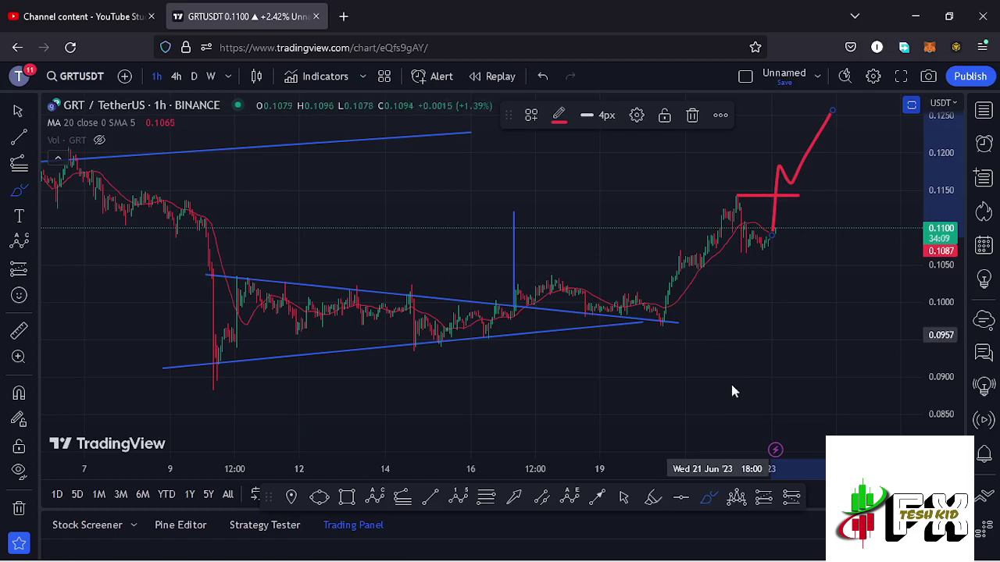
Bring back the indicator panes, then maximize and restore the RSI 14 pane.
{"action": "double_click", "coordinate": [755, 331]}
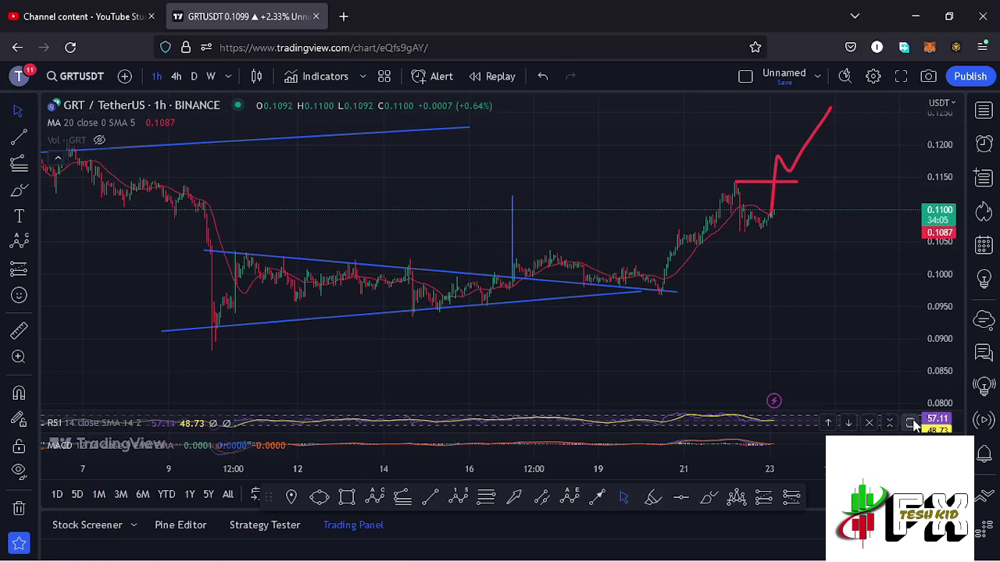
{"action": "double_click", "coordinate": [906, 423]}
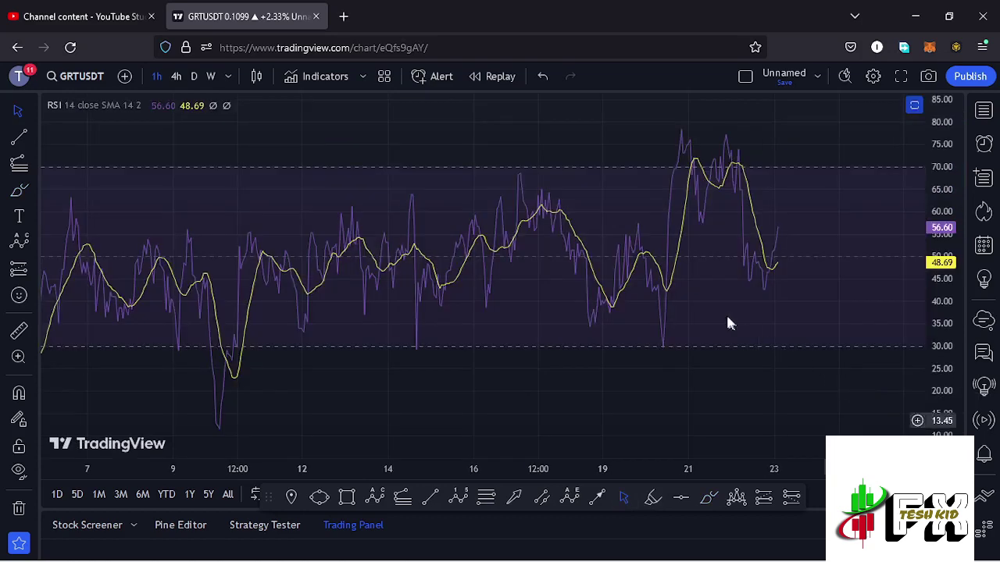
{"action": "left_click", "coordinate": [914, 105]}
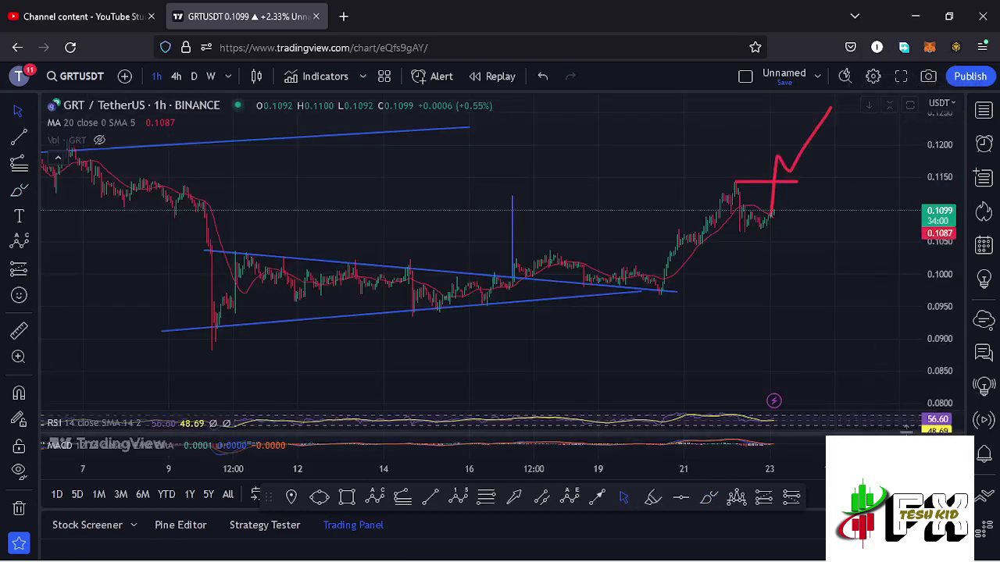
Maximize the MACD 12 26 9 pane to review it, then restore the normal layout.
{"action": "double_click", "coordinate": [820, 446]}
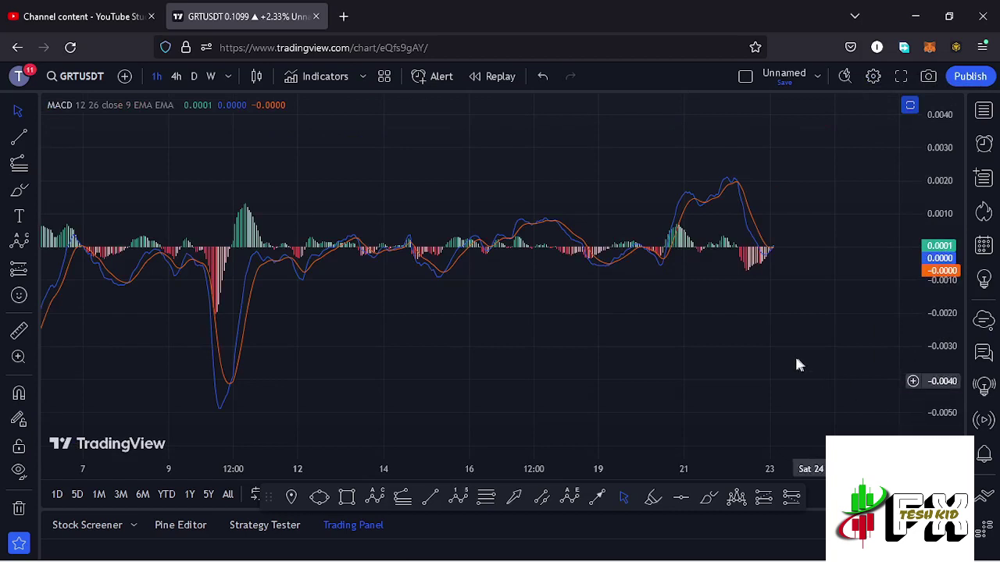
{"action": "scroll", "coordinate": [772, 360], "scroll_direction": "up", "scroll_amount": 5}
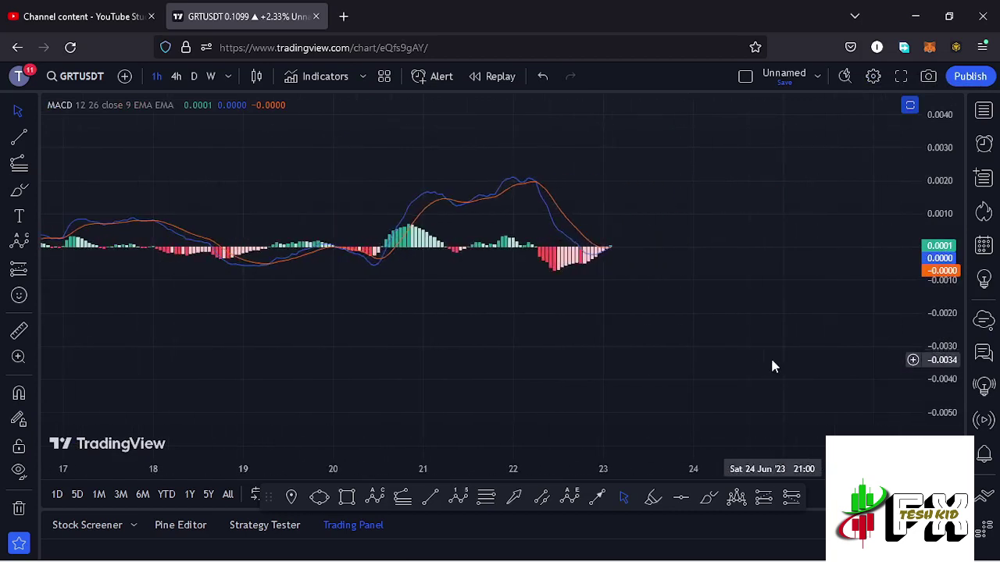
{"action": "scroll", "coordinate": [687, 336], "scroll_direction": "down", "scroll_amount": 3}
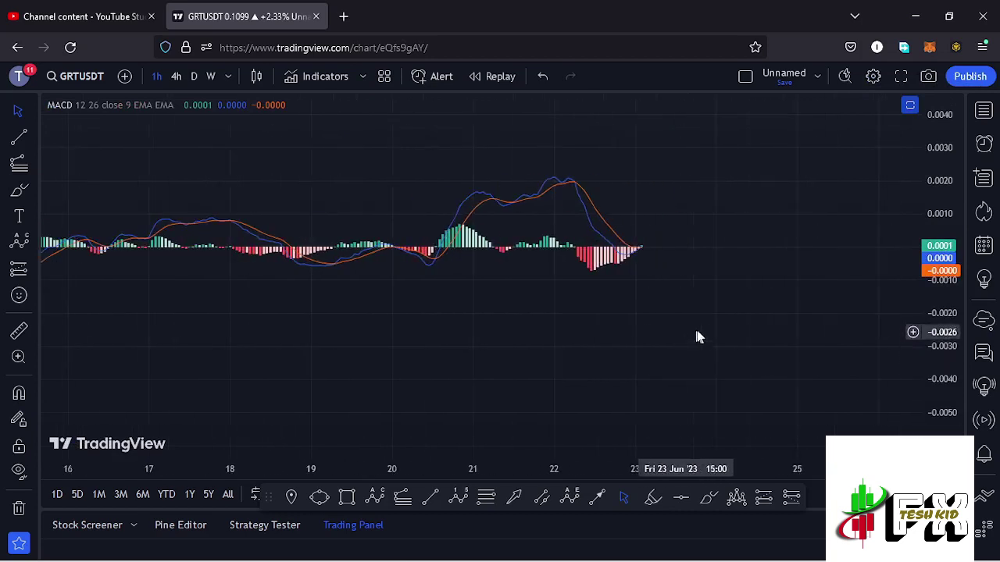
{"action": "double_click", "coordinate": [741, 333]}
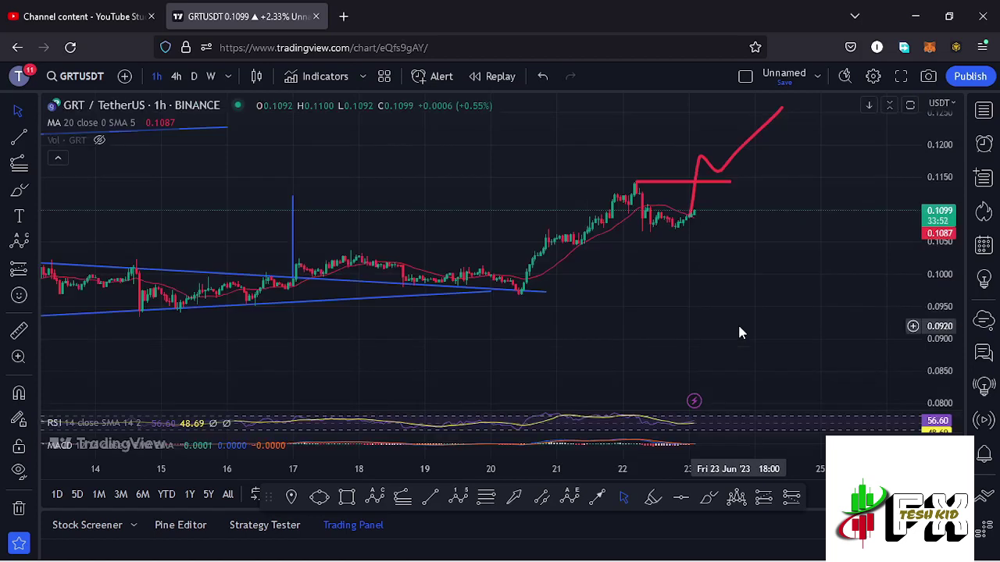